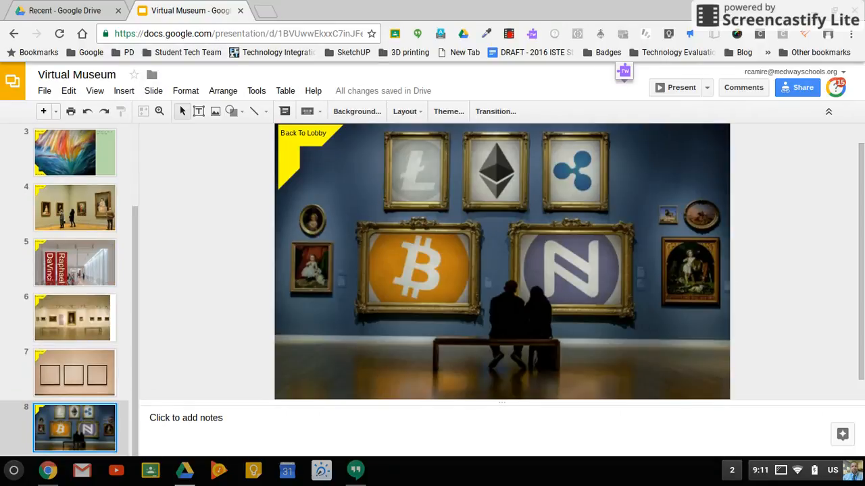
Look through the existing museum room slides 5 to 8 to review their gallery backgrounds
key("Up")
key("Up")
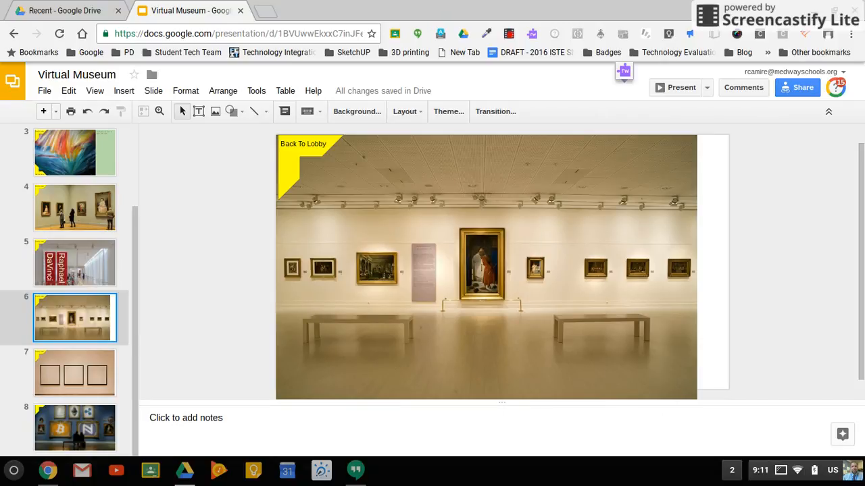
key("Up")
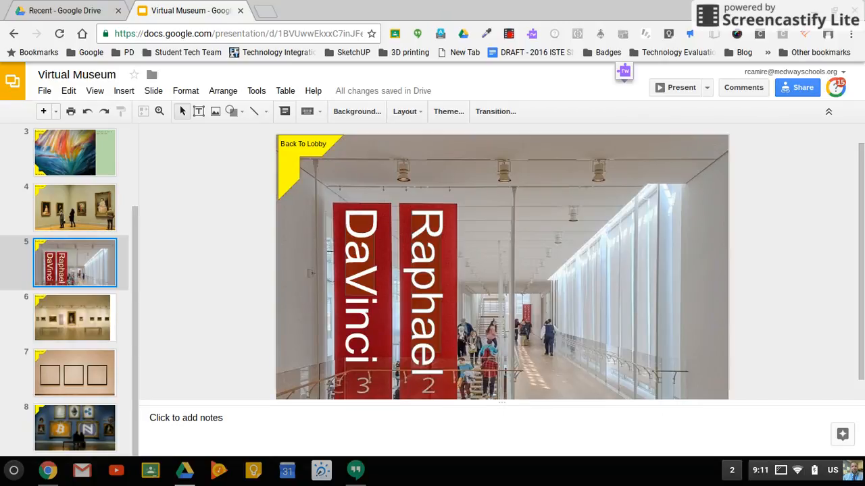
key("Down")
key("Down")
key("Down")
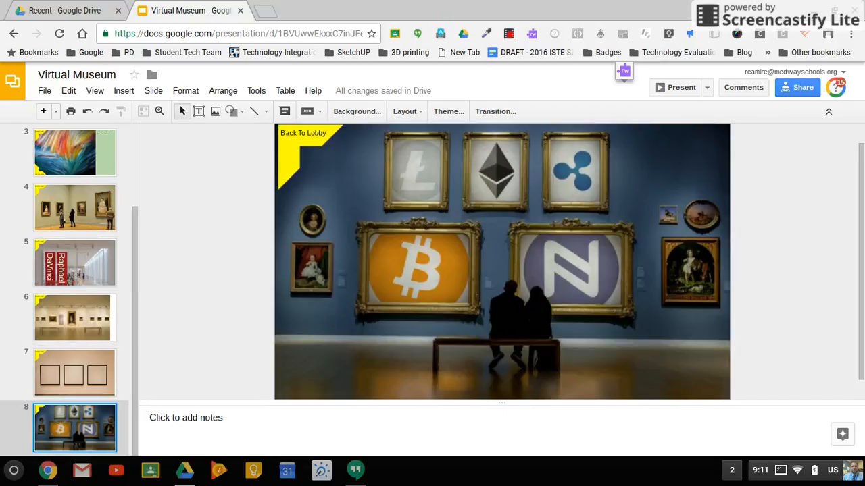
key("Up")
key("Up")
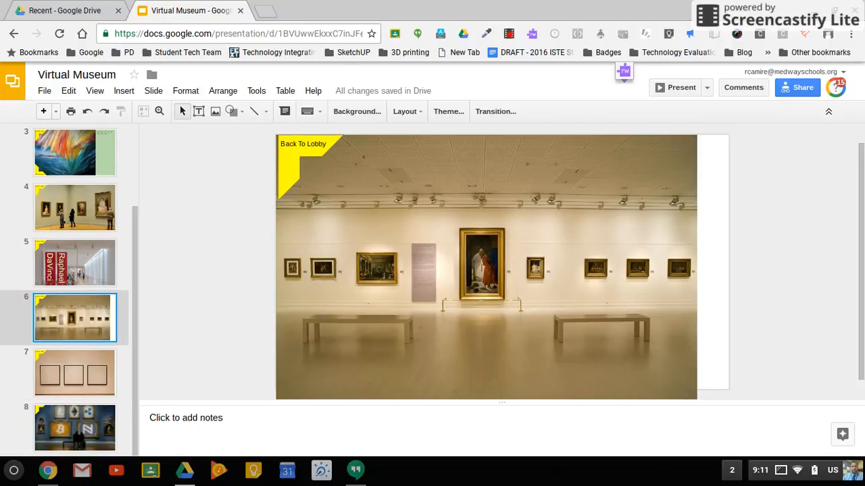
key("Down")
key("Down")
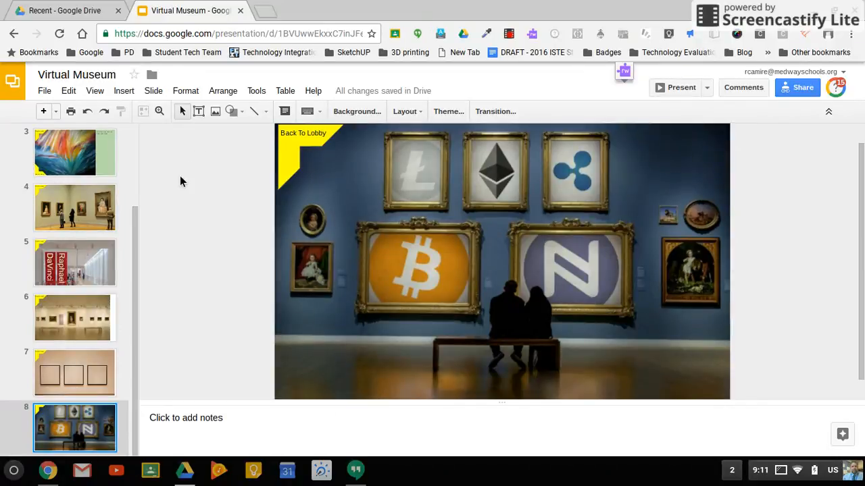
Add a blank slide after slide 8 and search the web images to insert for "empty gallery room"
left_click(43, 112)
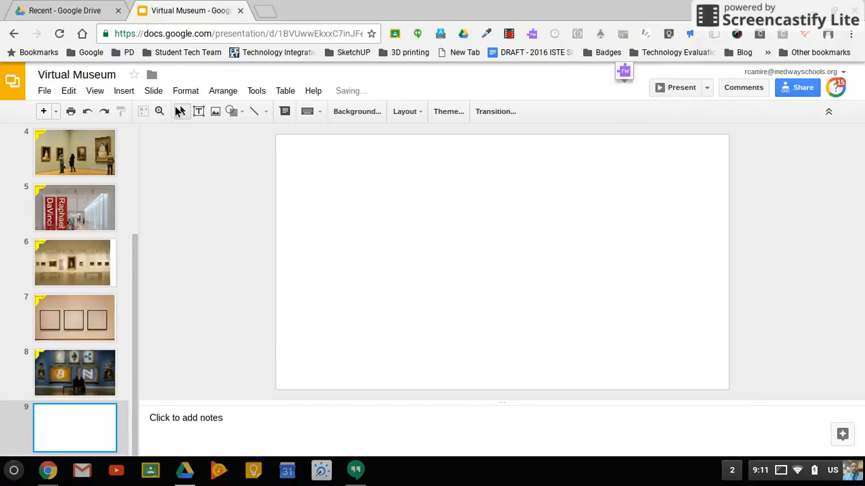
left_click(113, 91)
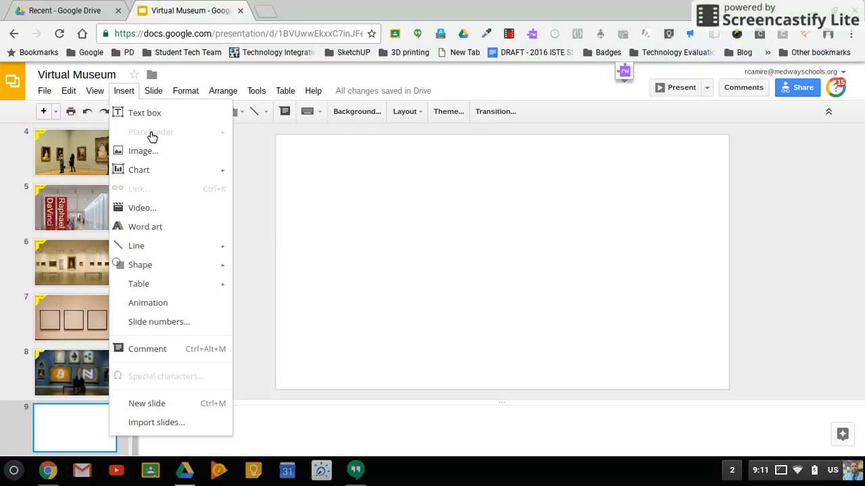
left_click(152, 151)
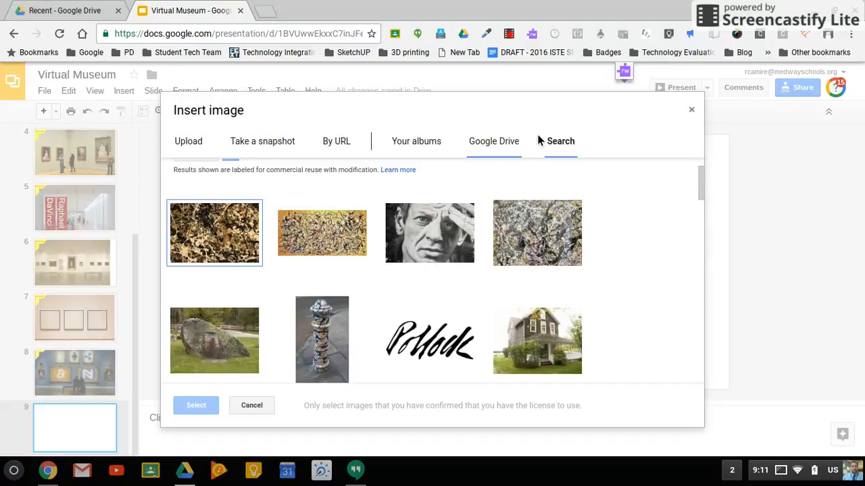
scroll(537, 224, "up", 1)
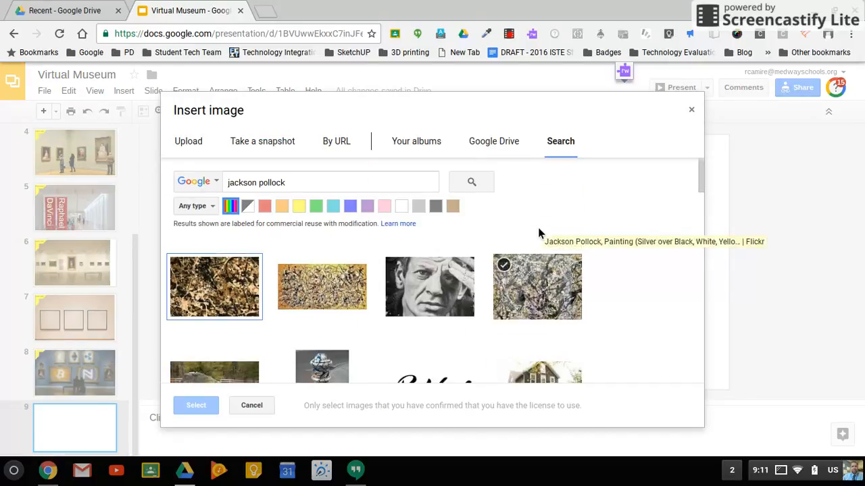
left_click(316, 182)
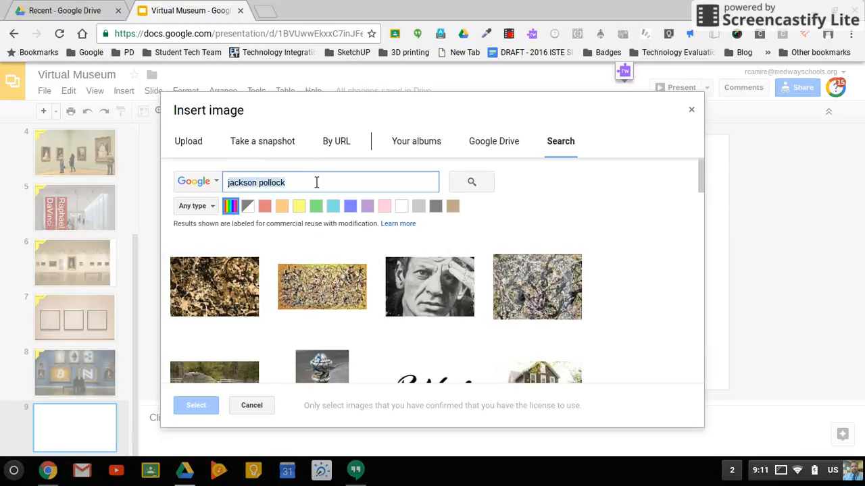
type("empty gallery room")
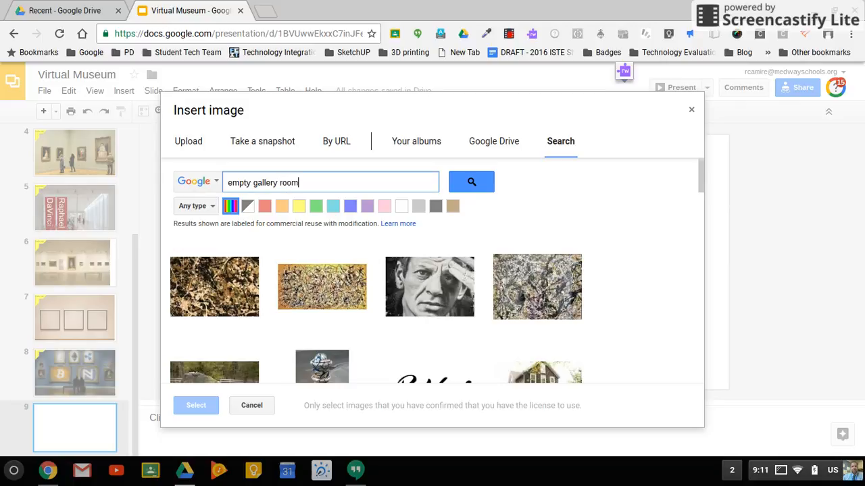
key("Return")
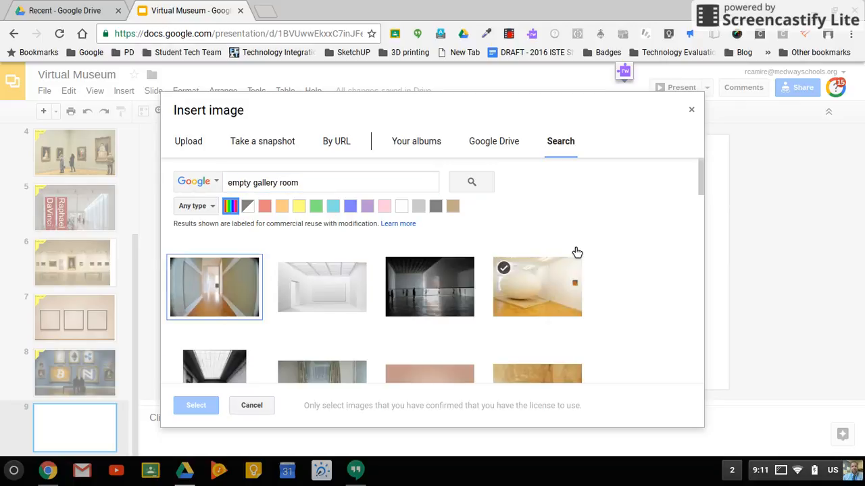
Insert the white empty room image with the ceiling skylights and blank wall panel as the background of slide 9
scroll(577, 252, "down", 2)
scroll(577, 252, "down", 1)
scroll(577, 252, "down", 1)
scroll(577, 253, "up", 1)
scroll(577, 253, "up", 1)
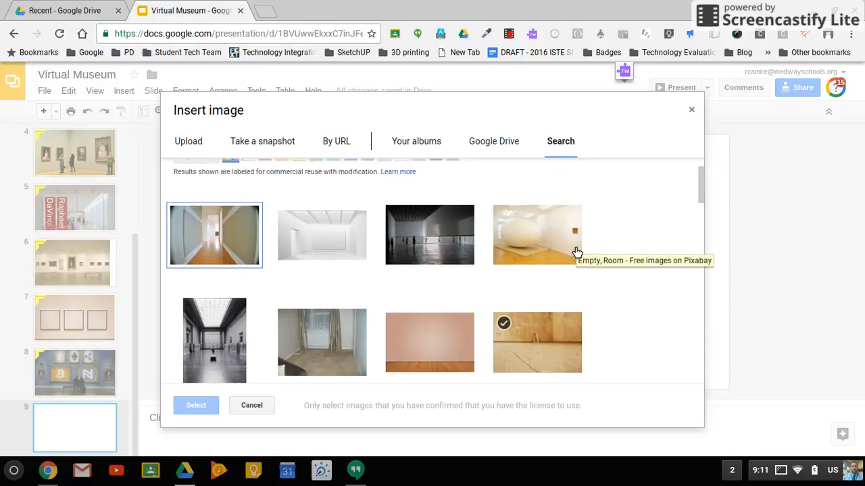
left_click(354, 246)
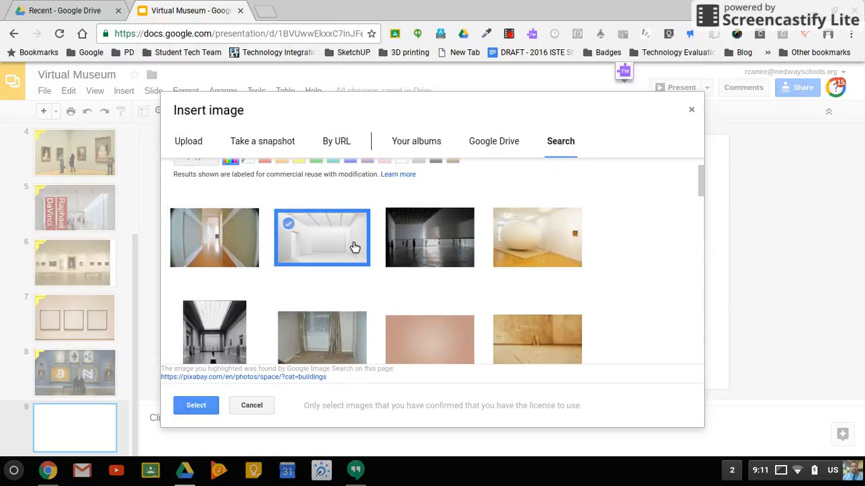
left_click(196, 407)
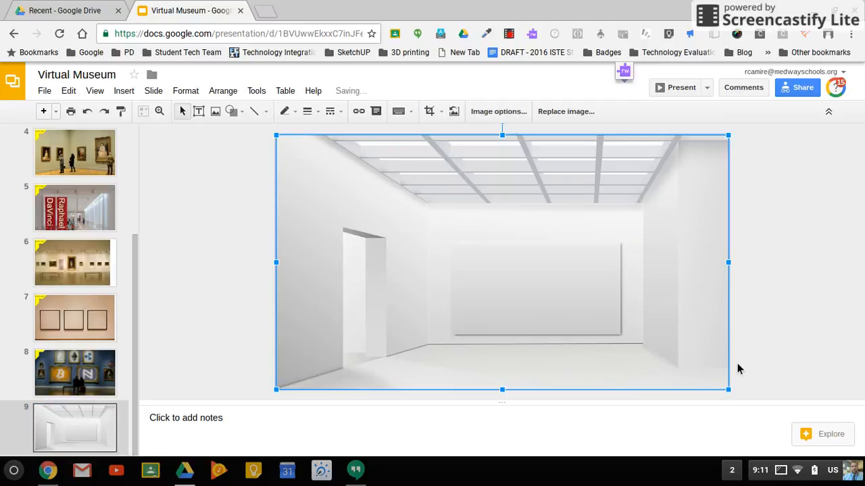
left_click(782, 334)
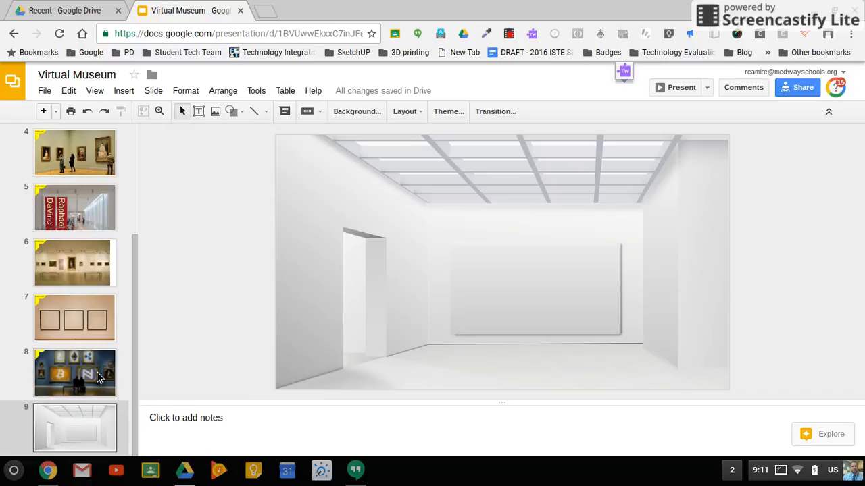
Search the web images to insert on slide 9 for "jackson pollock art"
left_click(123, 91)
left_click(152, 149)
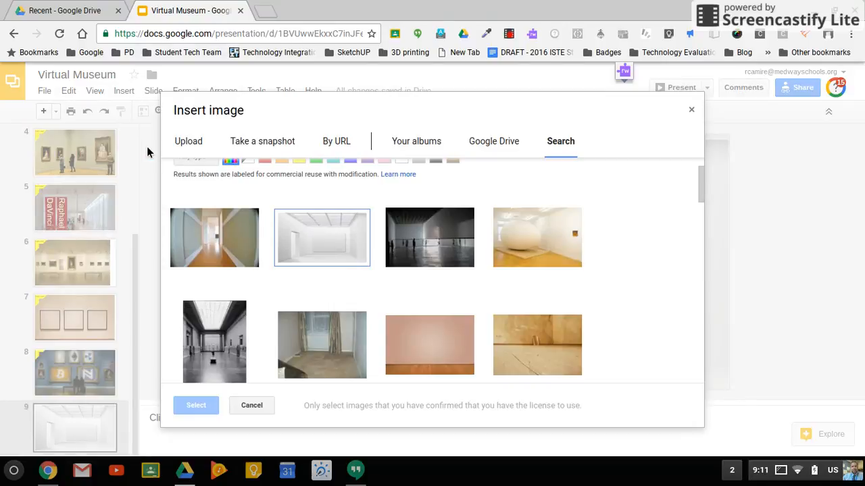
scroll(517, 250, "up", 1)
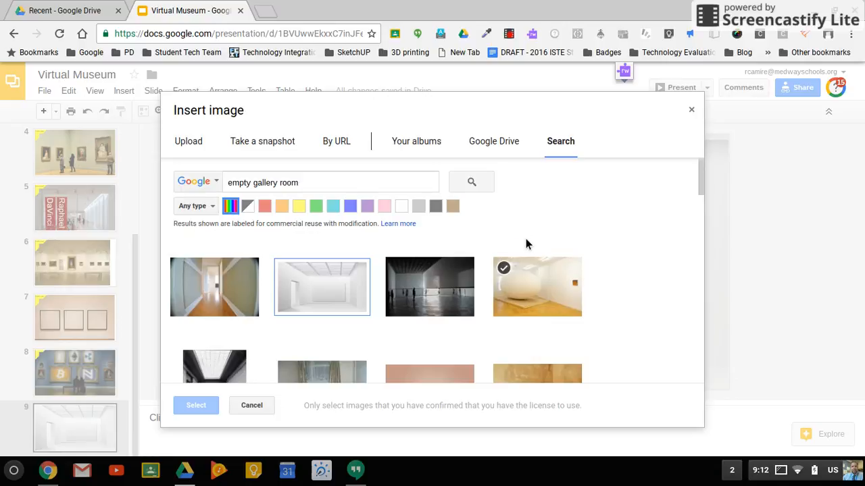
triple_click(338, 195)
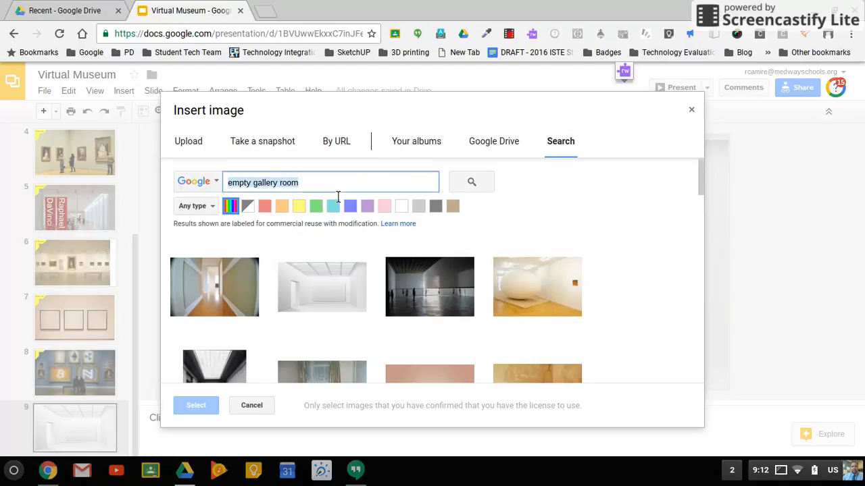
type("jackson pollock art")
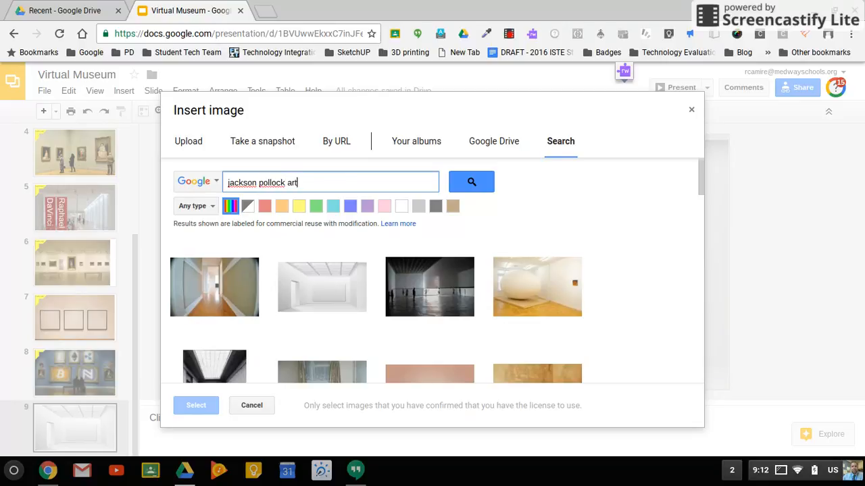
key("Return")
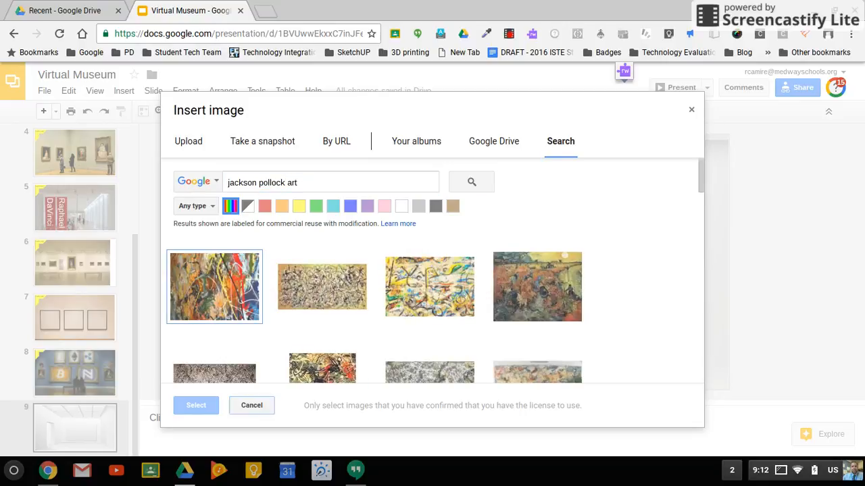
Insert the dense brown, black and white drip painting from the search results onto slide 9
left_click(328, 183)
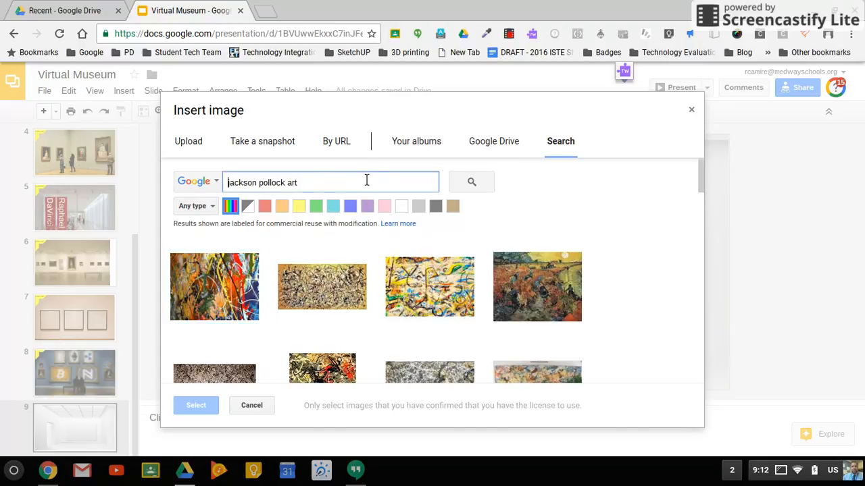
scroll(350, 257, "down", 3)
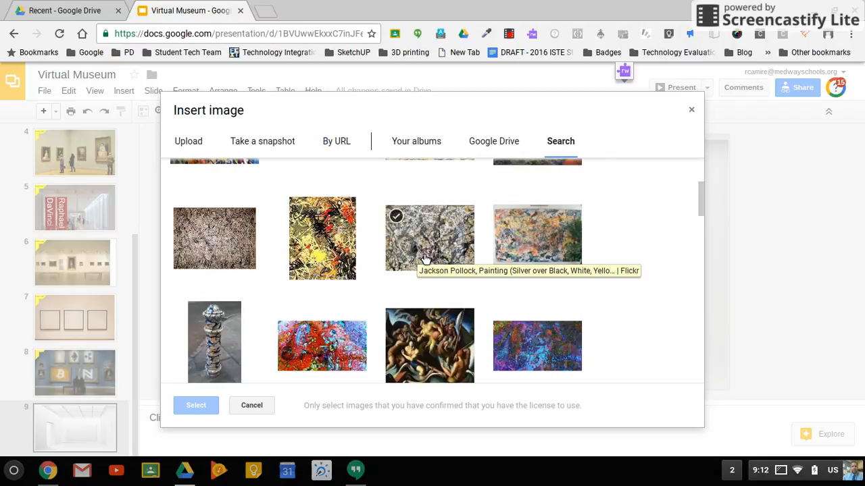
left_click(225, 240)
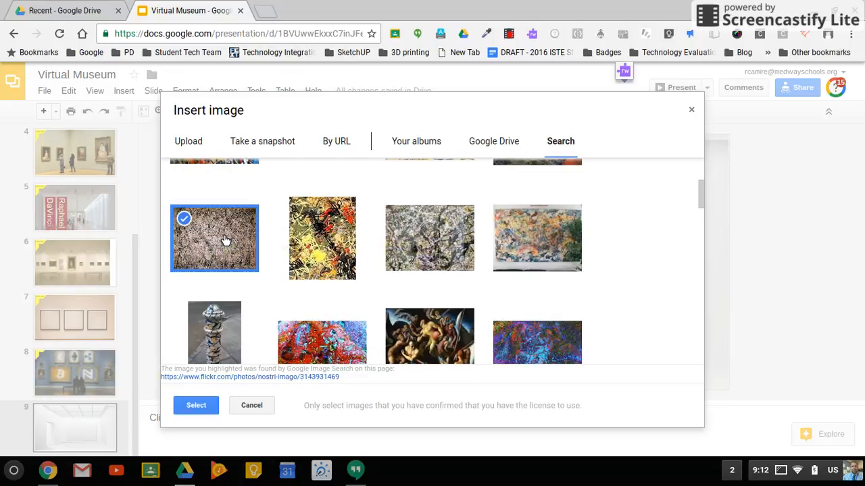
left_click(196, 408)
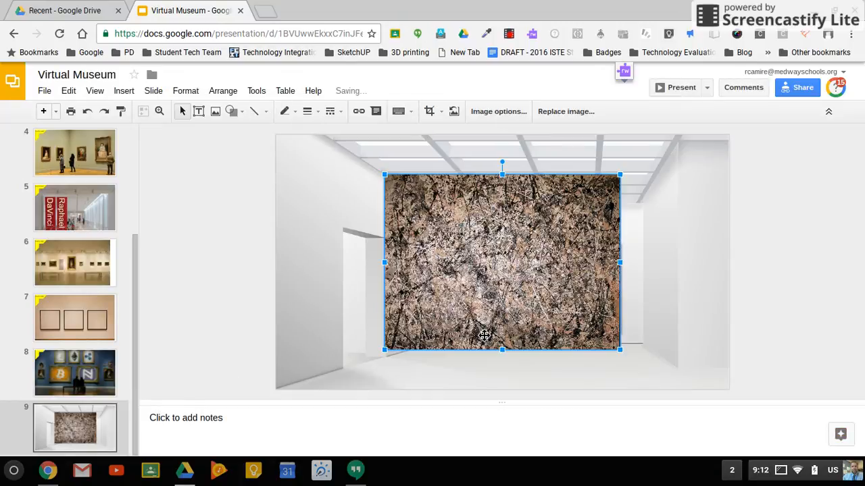
Shrink the painting and position it over the blank panel on the gallery room's back wall
left_click_drag(484, 311, 525, 315)
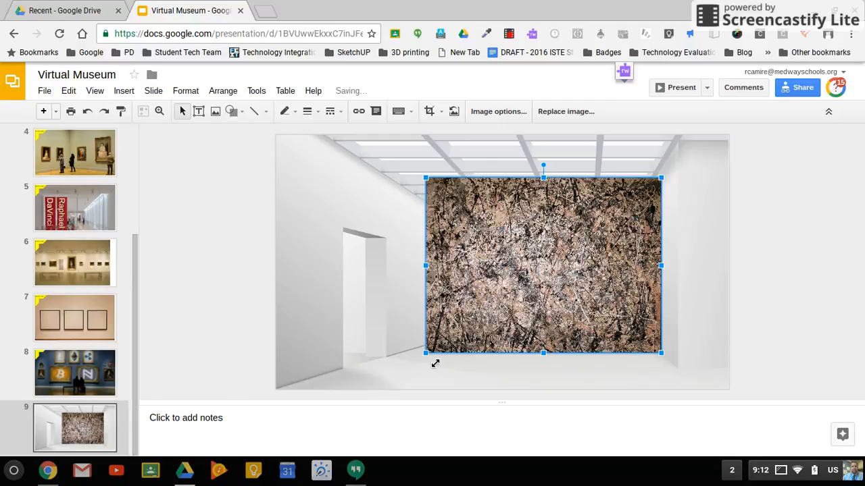
mouse_move(432, 358)
left_mouse_down()
mouse_move(488, 317)
mouse_move(482, 344)
mouse_move(478, 312)
left_mouse_up()
right_click(537, 301)
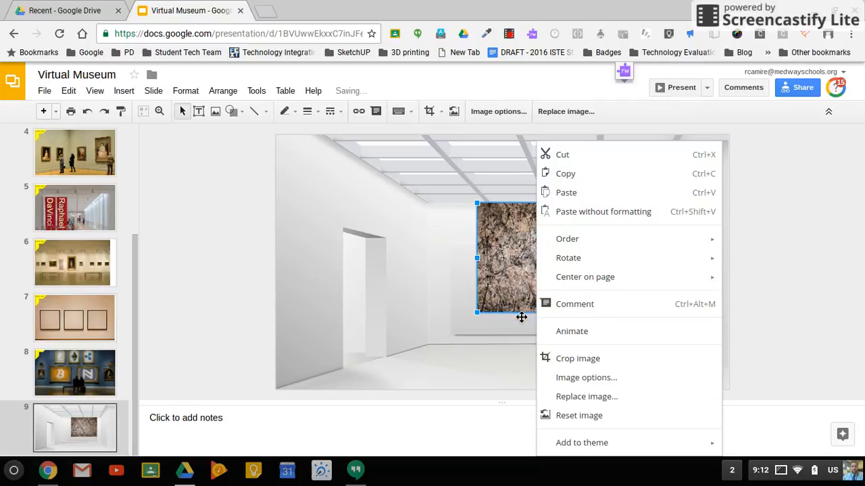
left_click(532, 259)
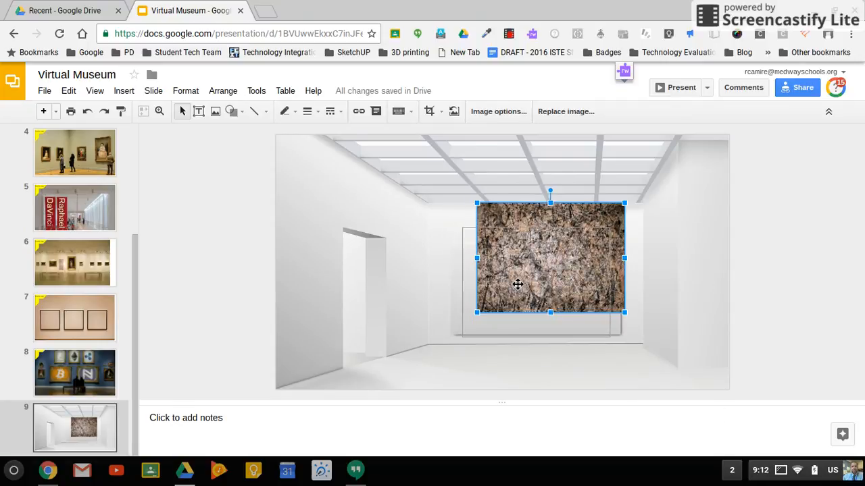
left_click_drag(517, 286, 491, 311)
left_click_drag(469, 235, 452, 223)
left_click_drag(509, 261, 518, 262)
left_click(427, 263)
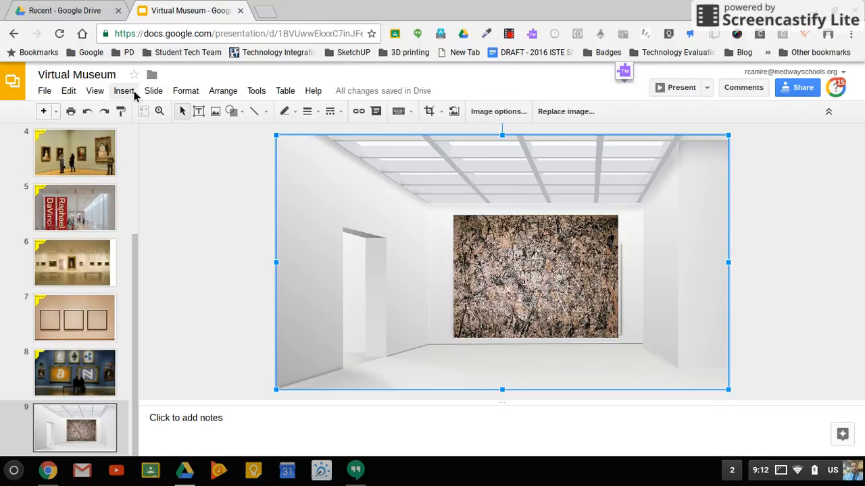
Add a blank slide 10 and insert the same brown, black and white drip painting on it
left_click(44, 112)
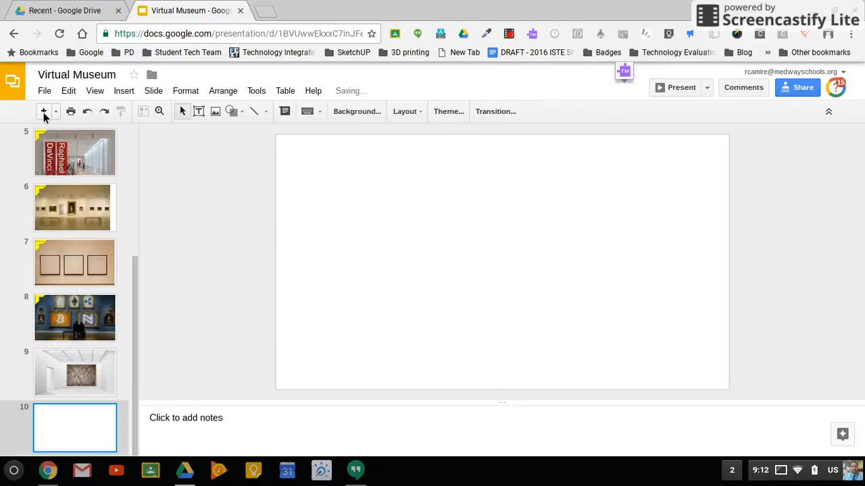
left_click(123, 90)
left_click(145, 150)
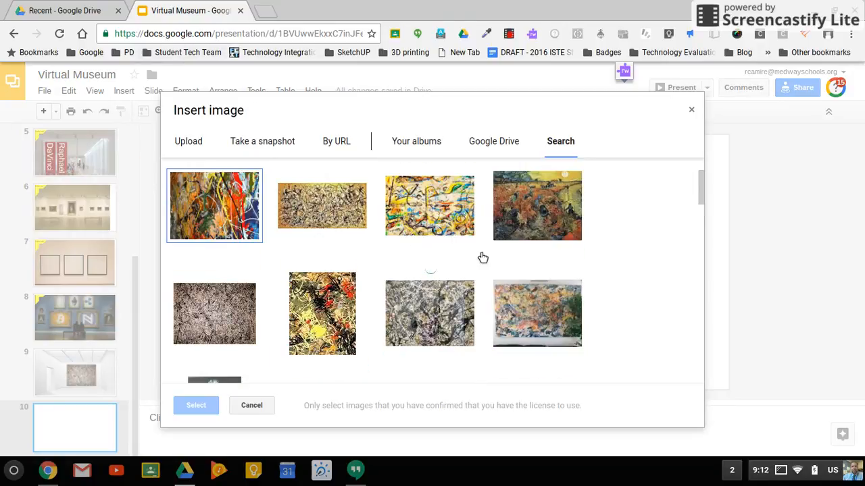
left_click(245, 310)
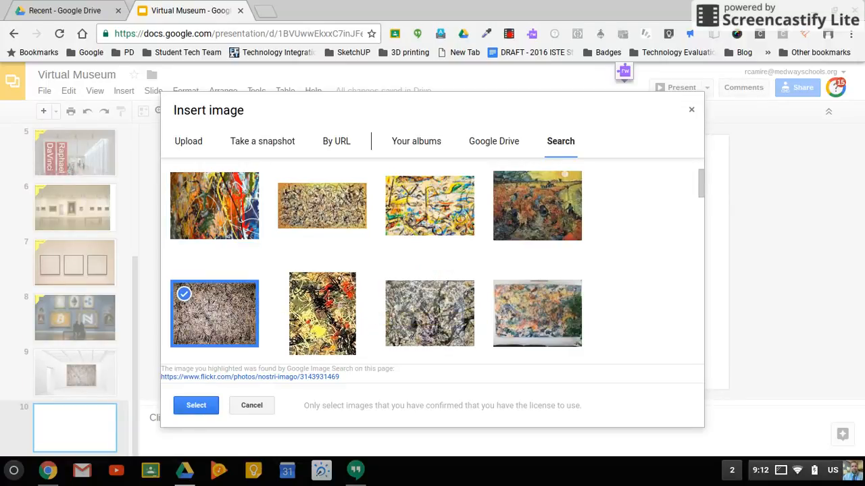
left_click(196, 405)
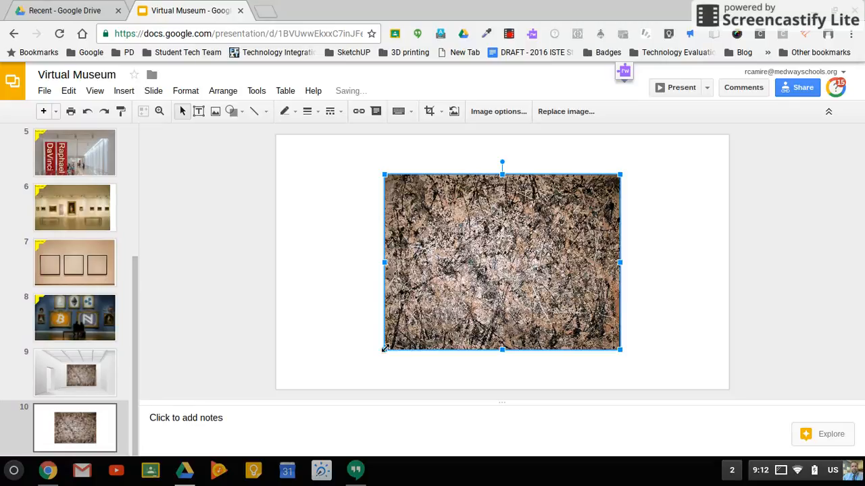
Enlarge the painting on slide 10 to the full slide height and align it with the slide's right edge
left_click_drag(391, 356, 338, 394)
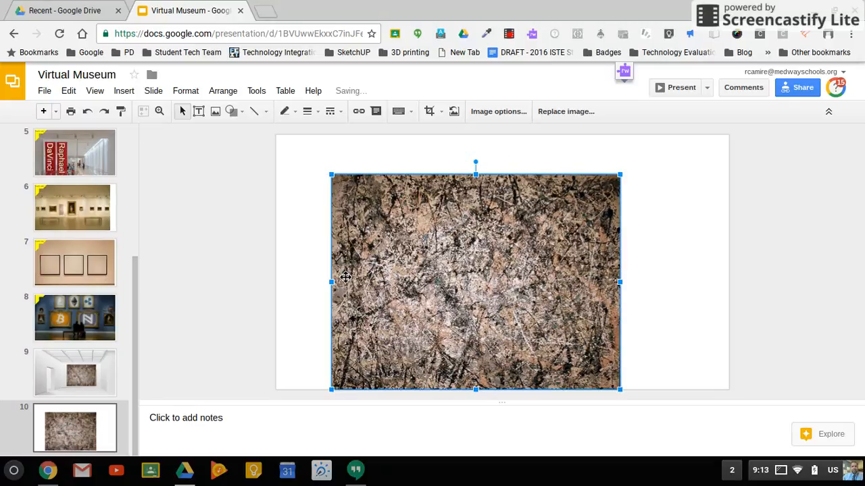
left_click_drag(338, 179, 291, 141)
left_click_drag(405, 217, 512, 219)
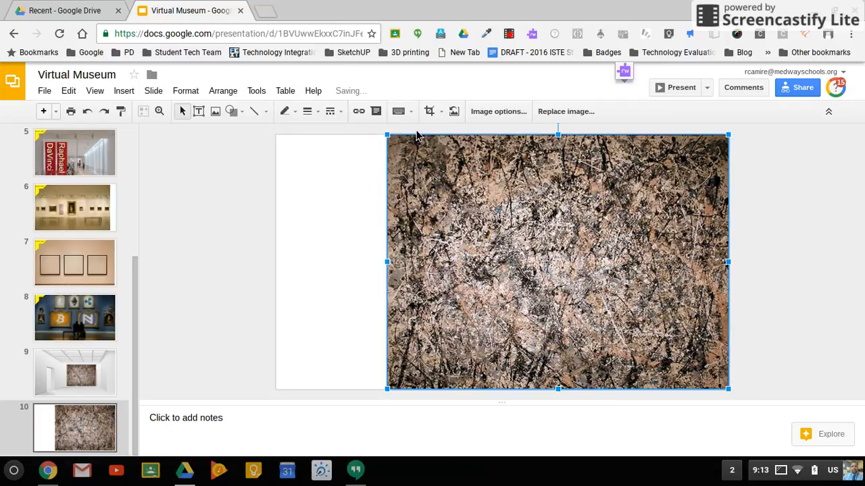
Set the background color of slide 10 to cyan
left_click(312, 212)
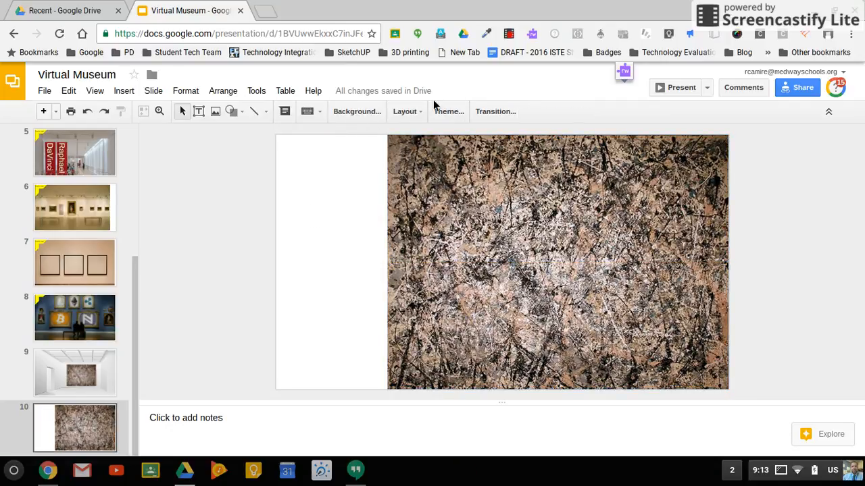
left_click(346, 113)
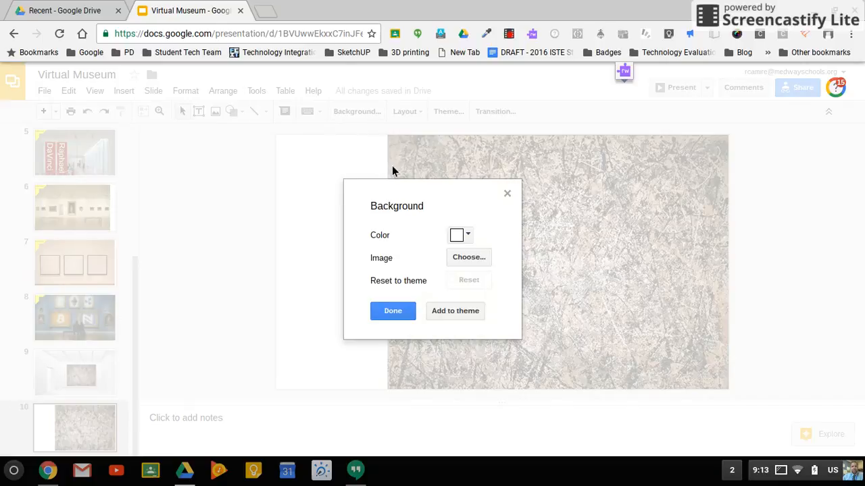
left_click(467, 238)
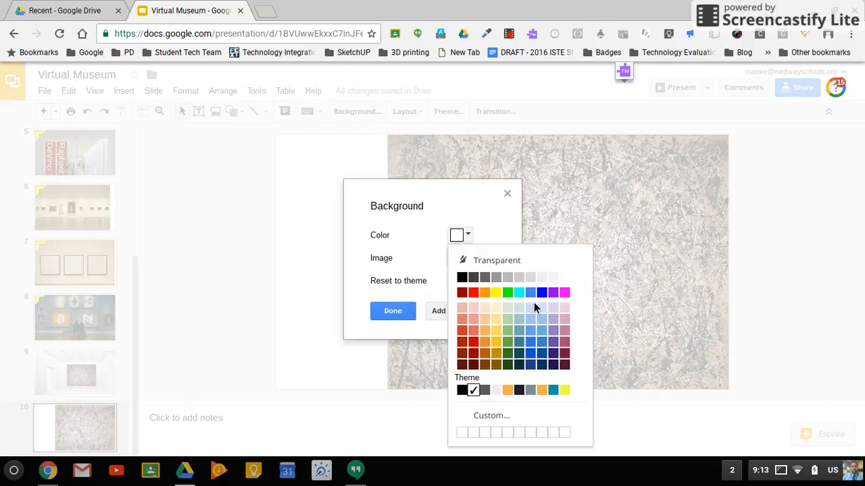
left_click(521, 293)
left_click(389, 312)
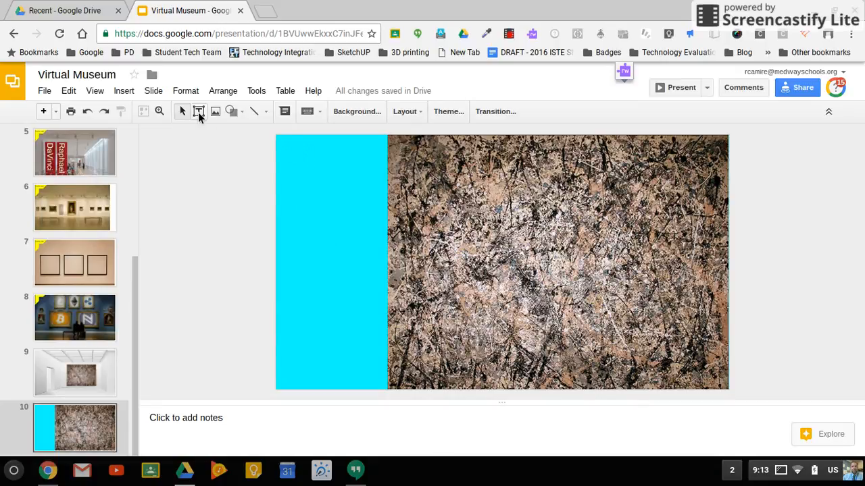
Add a text box on the cyan strip beside the painting reading "Jackson Pollock", a blank line, "Lavender Mist" and "Created in"
left_click(199, 112)
left_click_drag(283, 142, 381, 356)
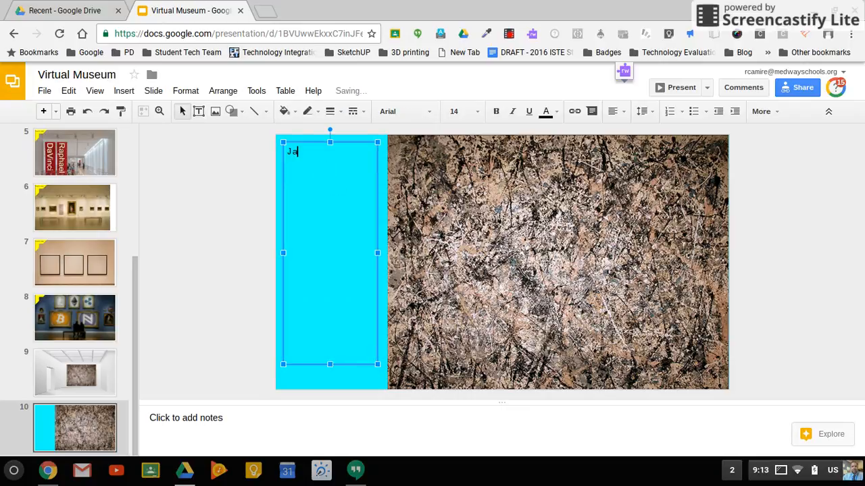
type("Jackson Pollock")
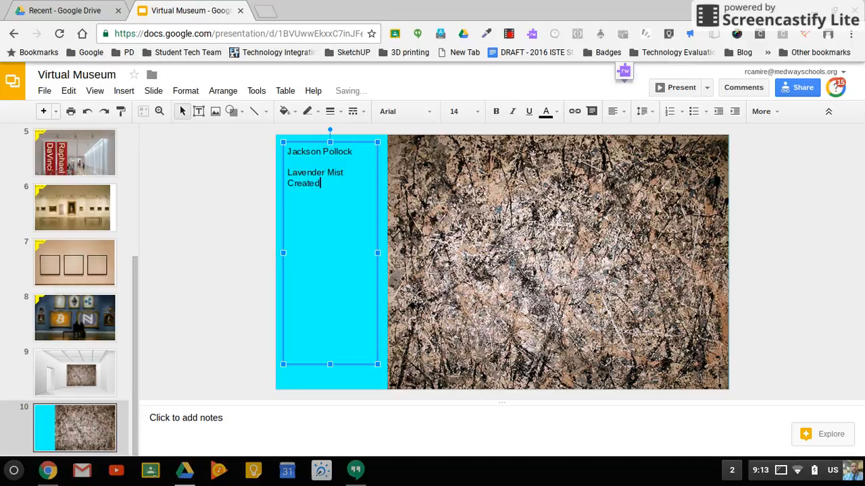
Search Google for "pollock lavender mist" and complete the slide 10 caption's creation line with 1950
left_click(271, 10)
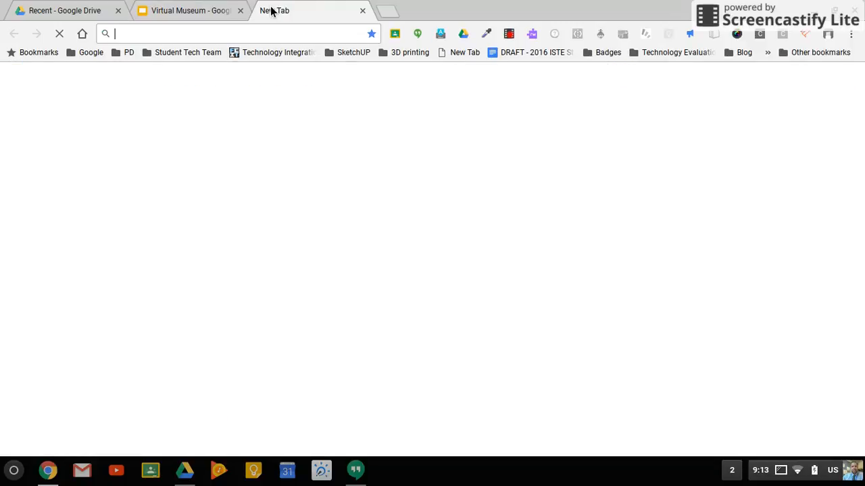
type("poll")
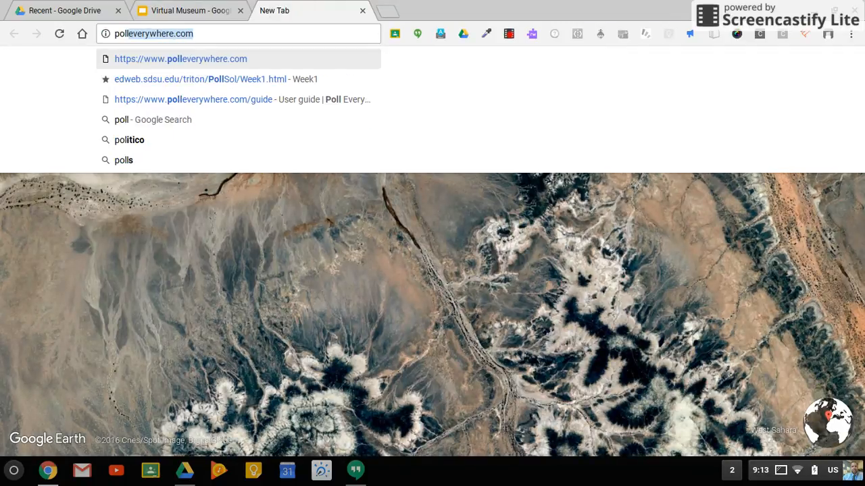
type("ock lavende")
key("Return")
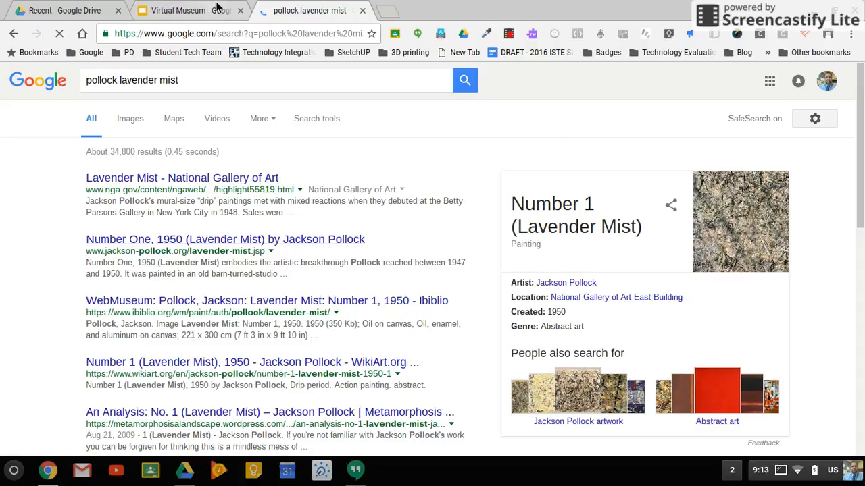
left_click(190, 10)
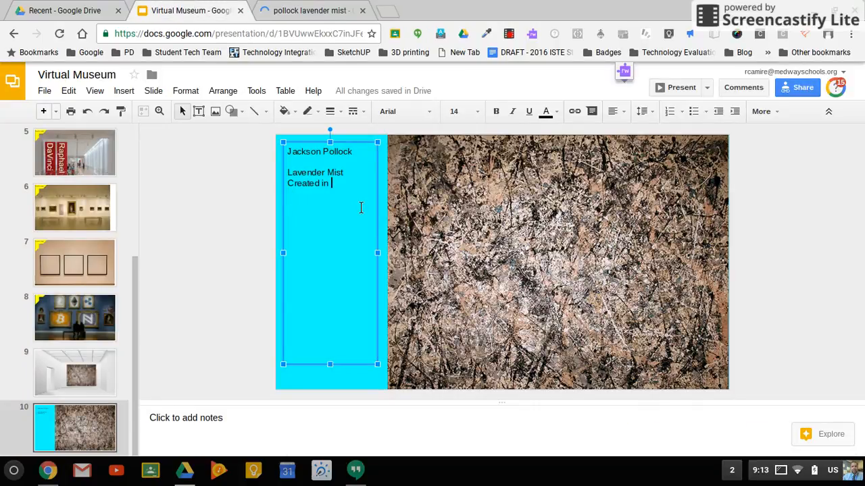
type("1950")
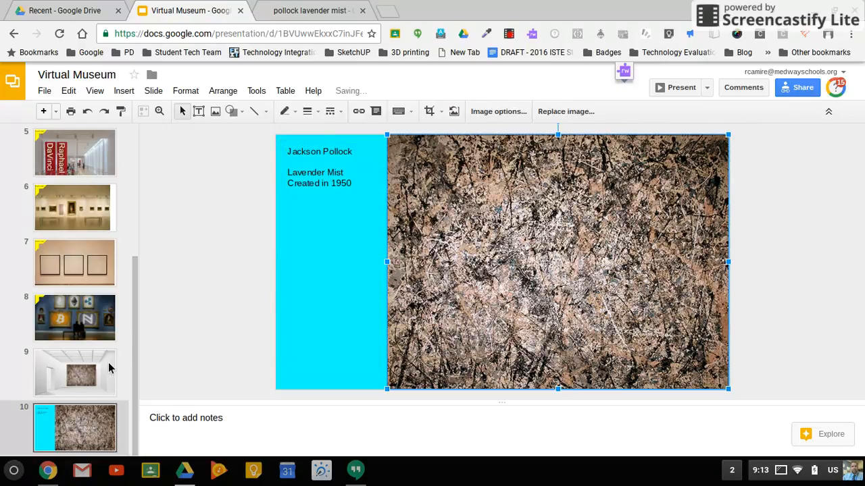
Examine the existing room and artwork slides for their yellow navigation corners leading back to the lobby and room
left_click(110, 368)
left_click(101, 340)
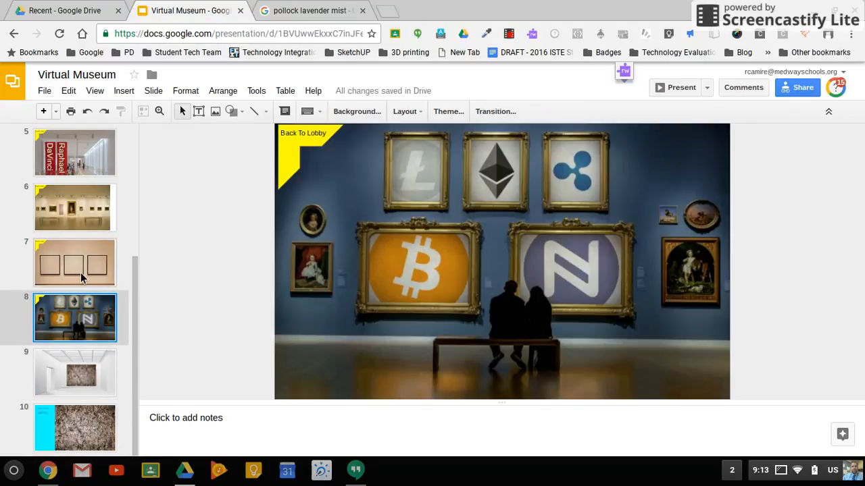
left_click(80, 260)
scroll(78, 219, "up", 3)
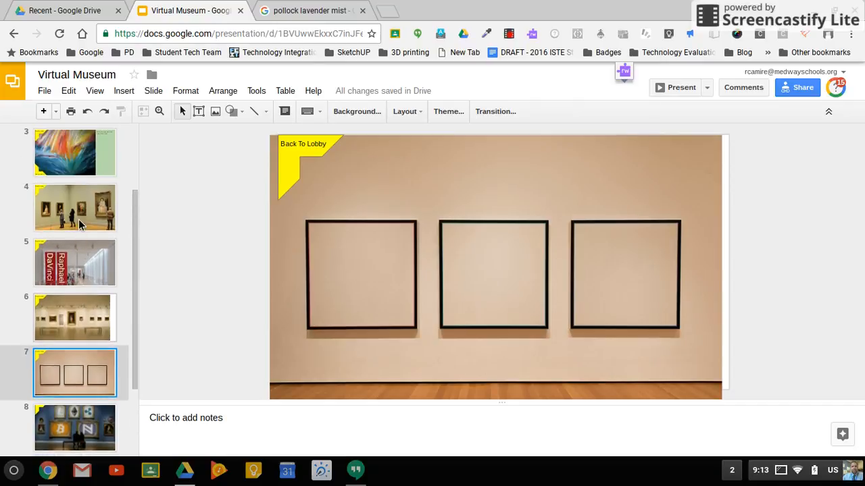
scroll(78, 219, "down", 3)
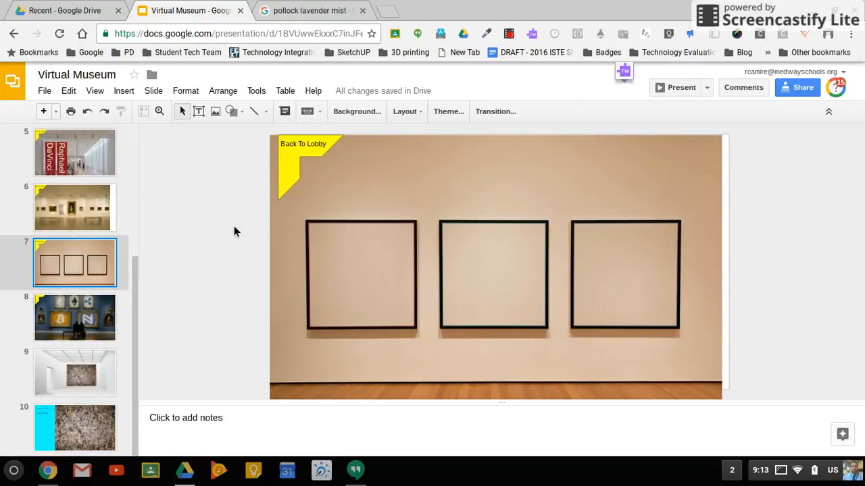
scroll(63, 204, "up", 4)
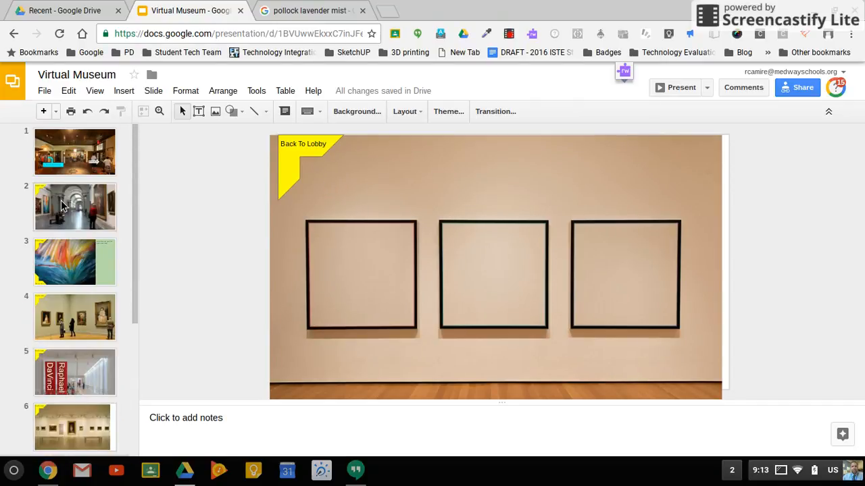
left_click(61, 205)
left_click(61, 263)
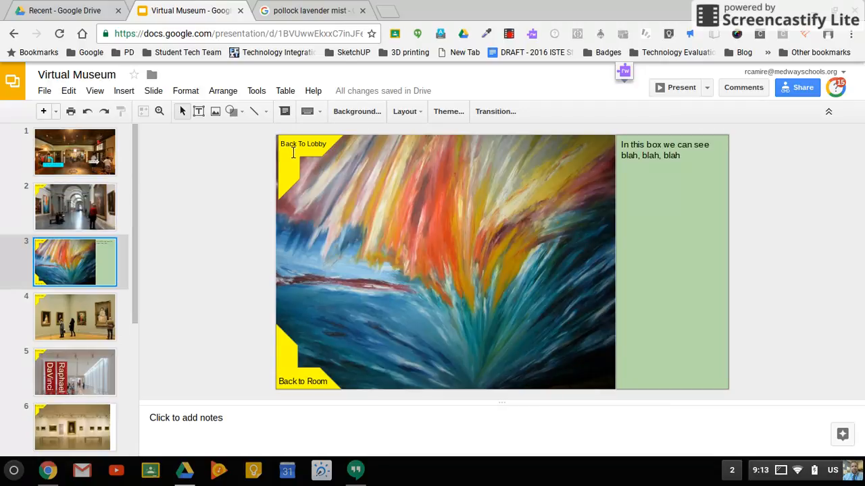
left_click(72, 335)
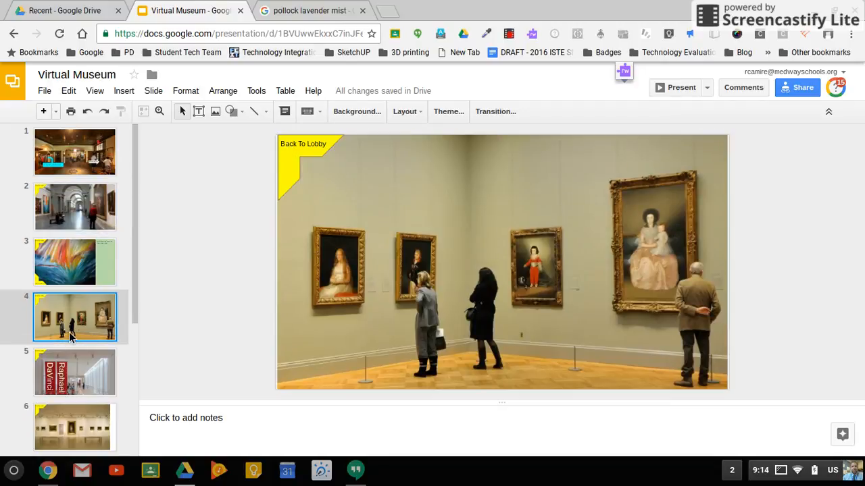
scroll(72, 335, "down", 3)
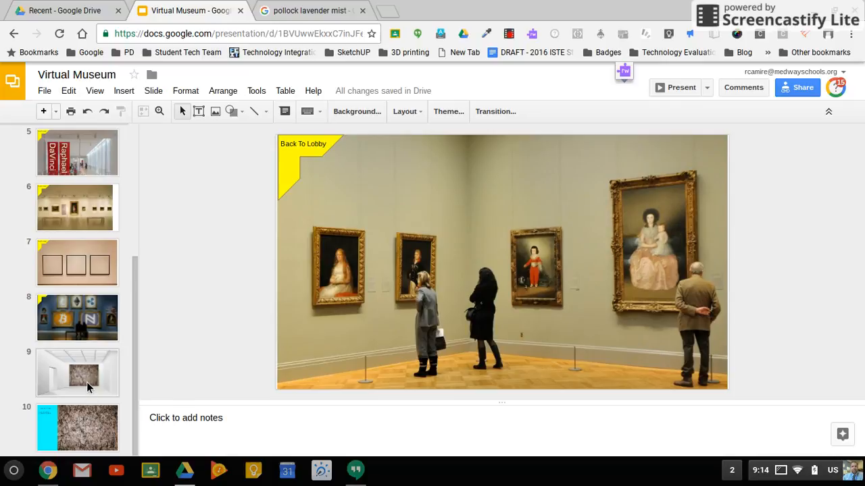
Draw a half-frame shape near the upper-left corner of gallery room slide 9
left_click(86, 383)
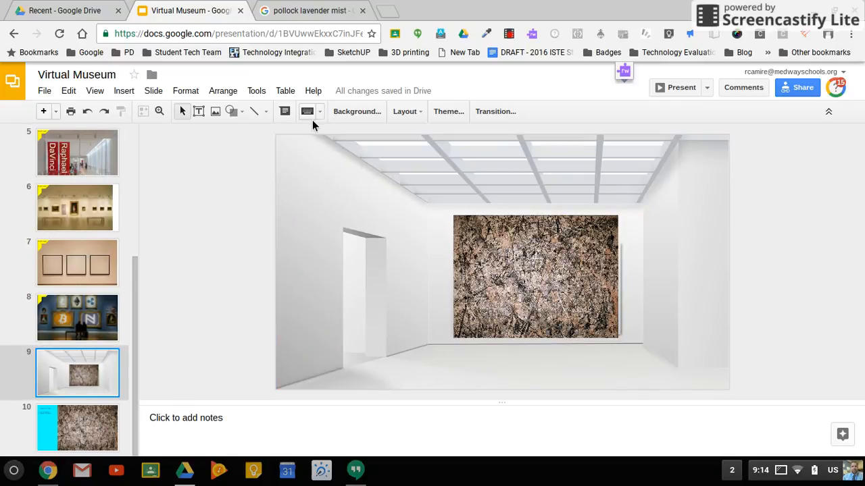
left_click(241, 119)
mouse_move(261, 137)
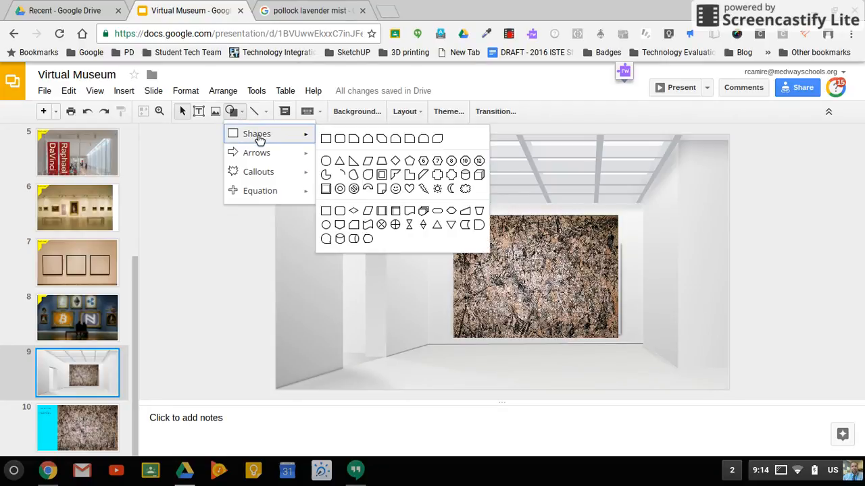
left_click(396, 176)
left_click_drag(295, 161, 388, 239)
left_click_drag(350, 186, 345, 176)
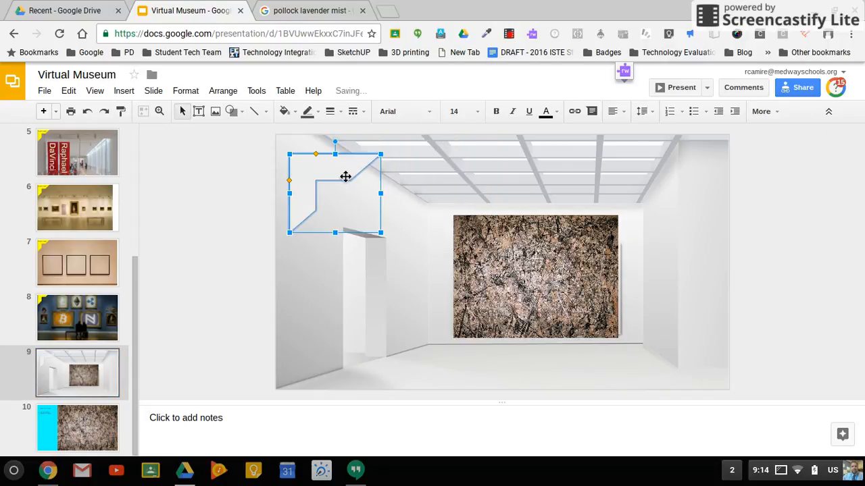
Align the half-frame shape with the upper-left corner of slide 9 and fill it with yellow
right_click(342, 173)
left_click(325, 166)
left_click_drag(324, 169, 304, 149)
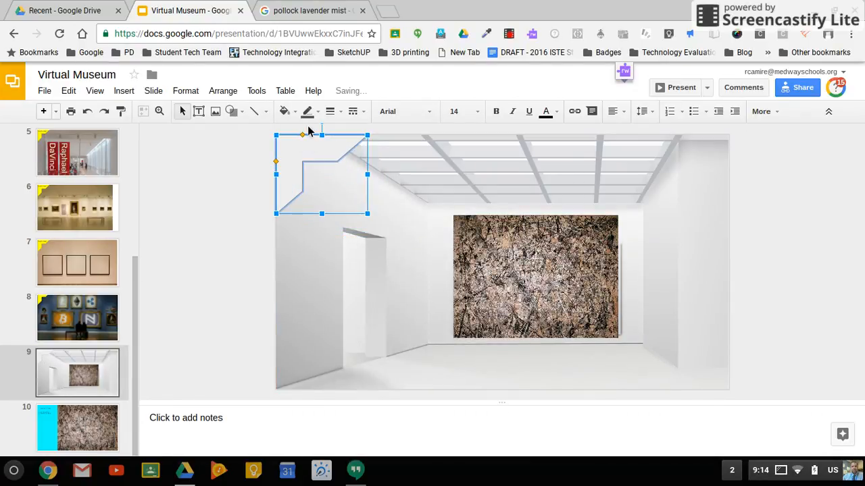
left_click(285, 112)
left_click(325, 169)
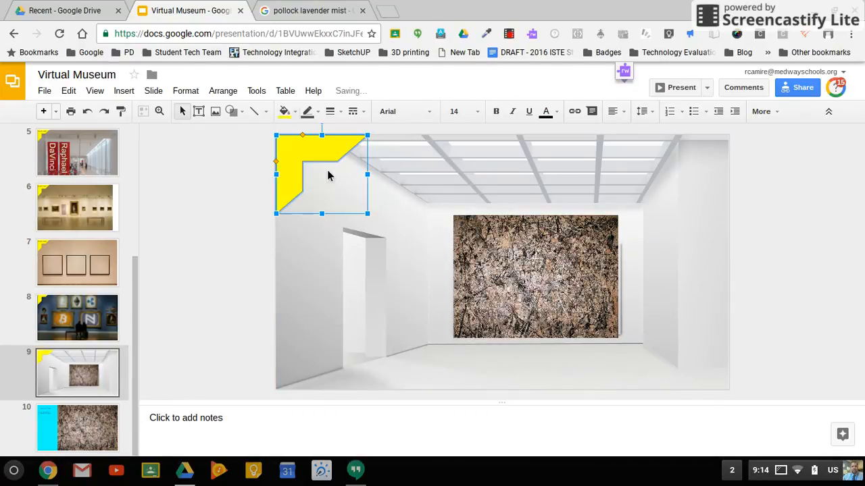
Add a text box reading "Back to Lobby" over the yellow corner shape
left_click(198, 113)
left_click_drag(285, 147, 350, 164)
type("Back to Lobby")
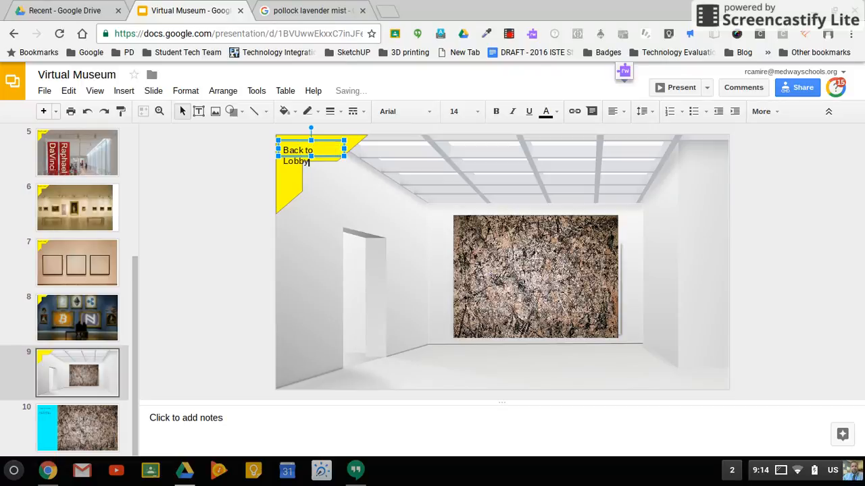
left_click(352, 158)
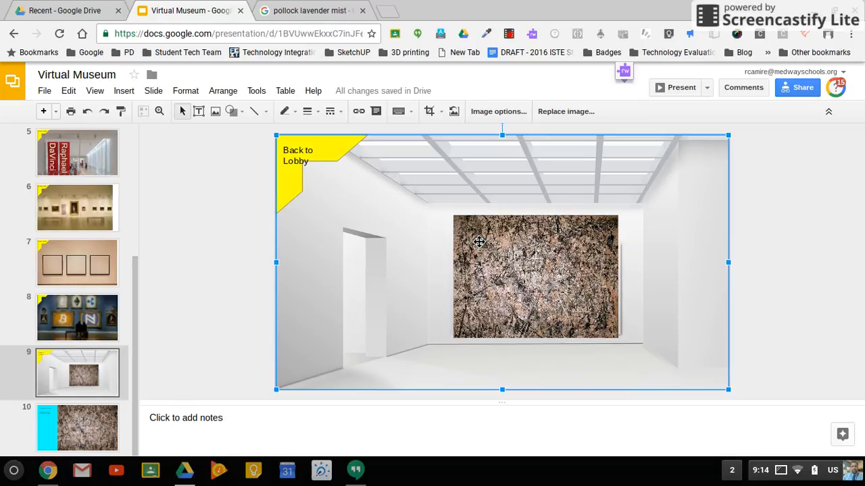
Move the Jackson Pollock caption on slide 10 lower by adding blank lines above it and lowering the text box's upper edge
left_click(77, 435)
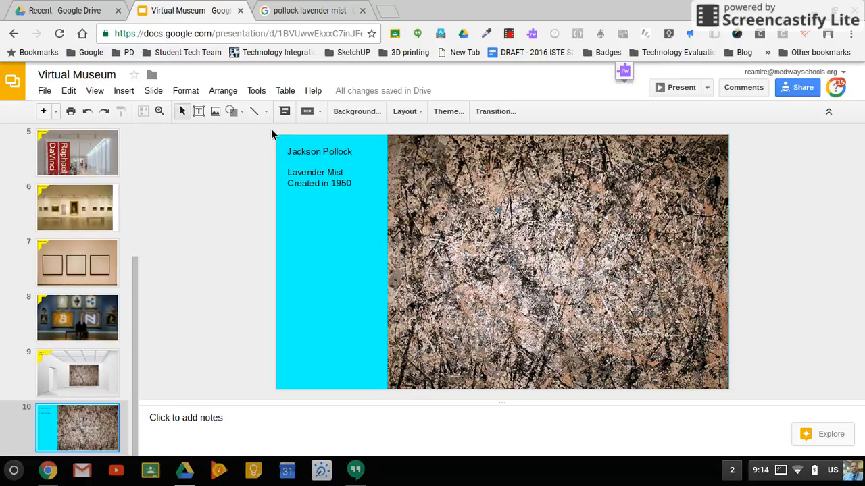
left_click(295, 157)
key("Return")
key("Return")
key("Return")
key("Return")
key("Return")
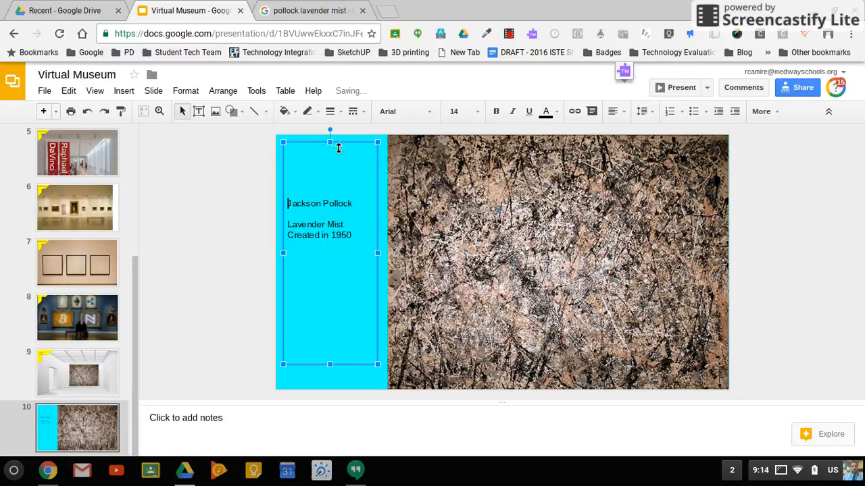
left_click_drag(330, 142, 330, 193)
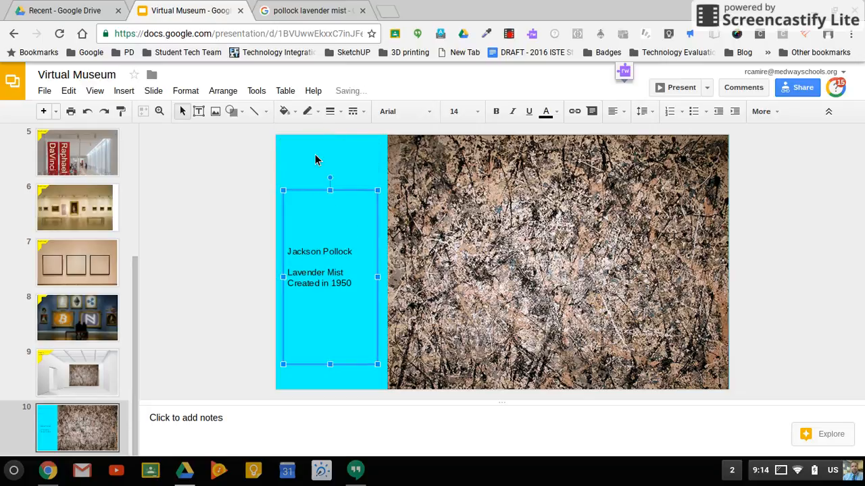
left_click(297, 149)
left_click(242, 114)
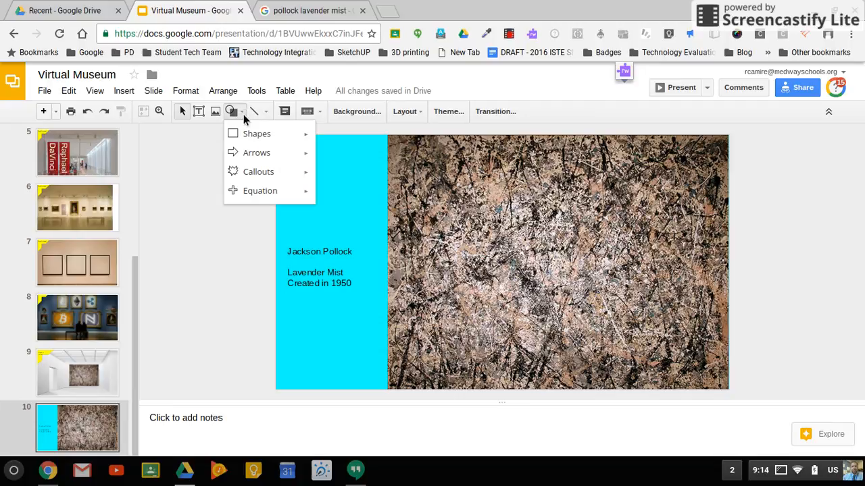
Widen the "Back to Lobby" text box on slide 9 so that its text fits on one line
left_click(97, 365)
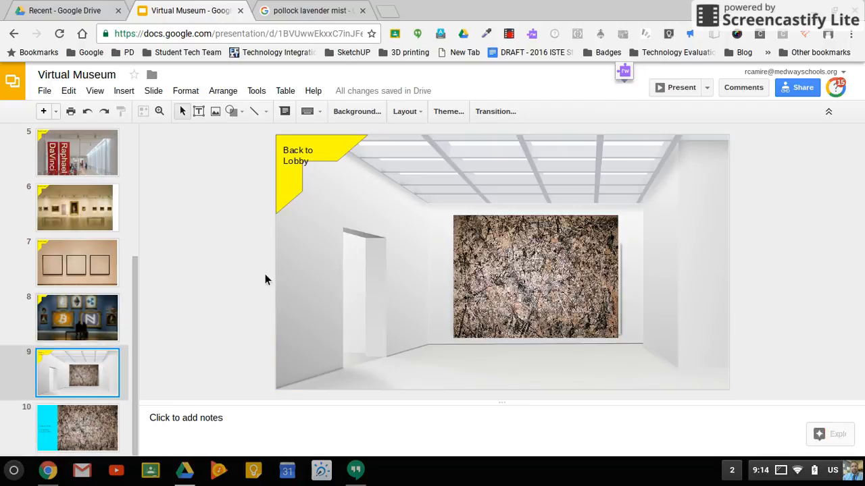
left_click(298, 164)
left_click_drag(351, 156, 364, 155)
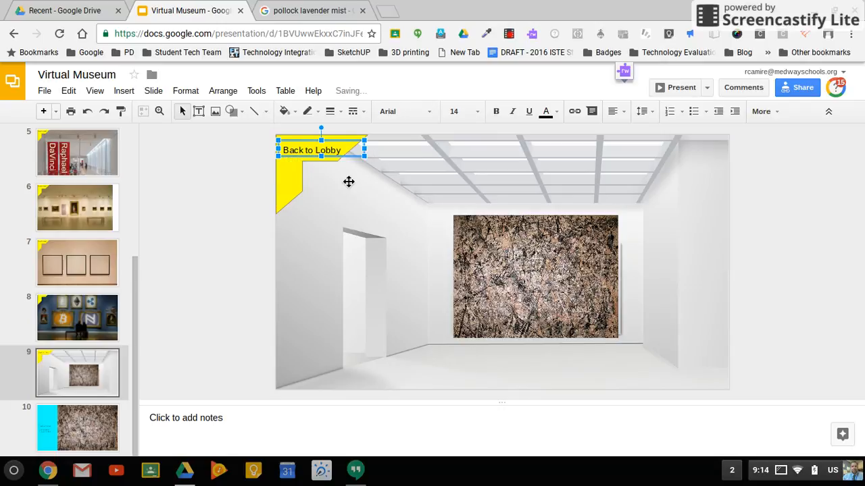
Select the yellow half-frame shape in the corner of slide 9
left_click(295, 178)
left_click(294, 177)
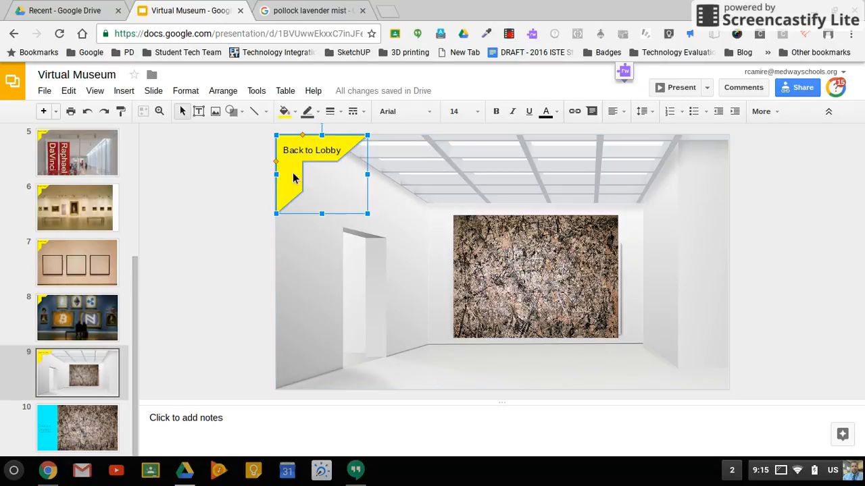